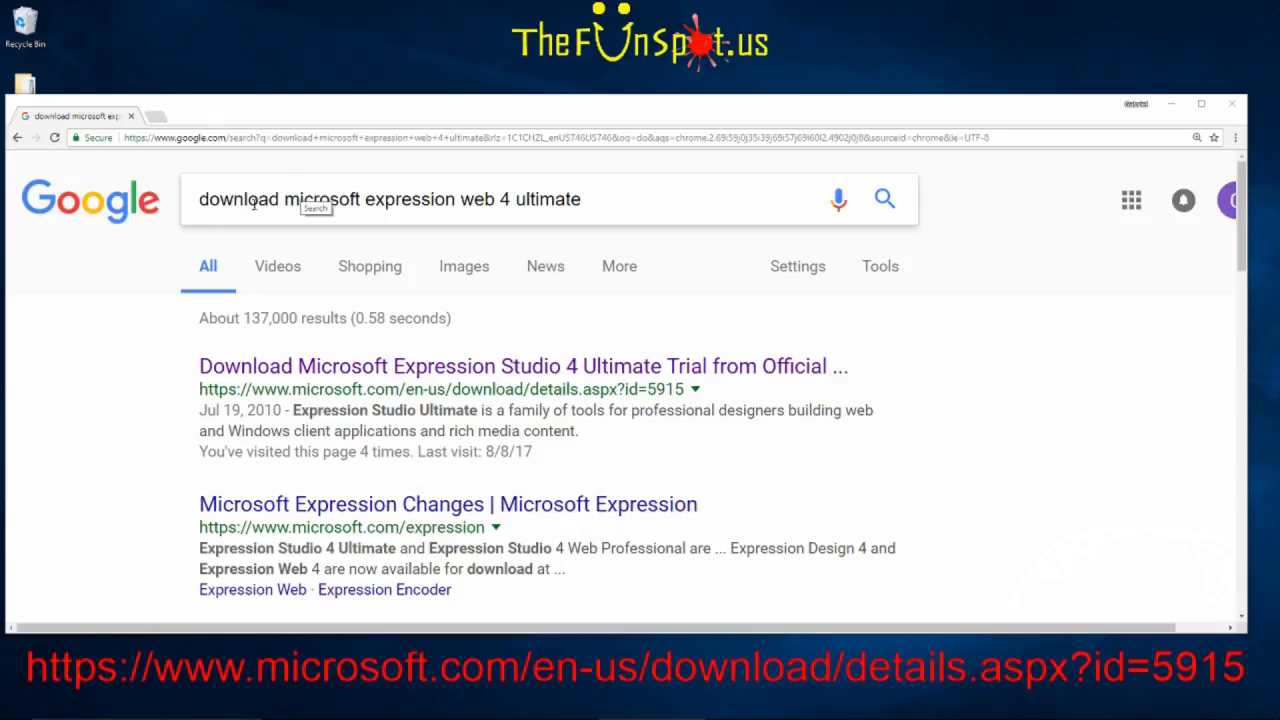
Download the Expression Studio 4 Ultimate Trial installer in English from its Download Center page.
left_click(338, 366)
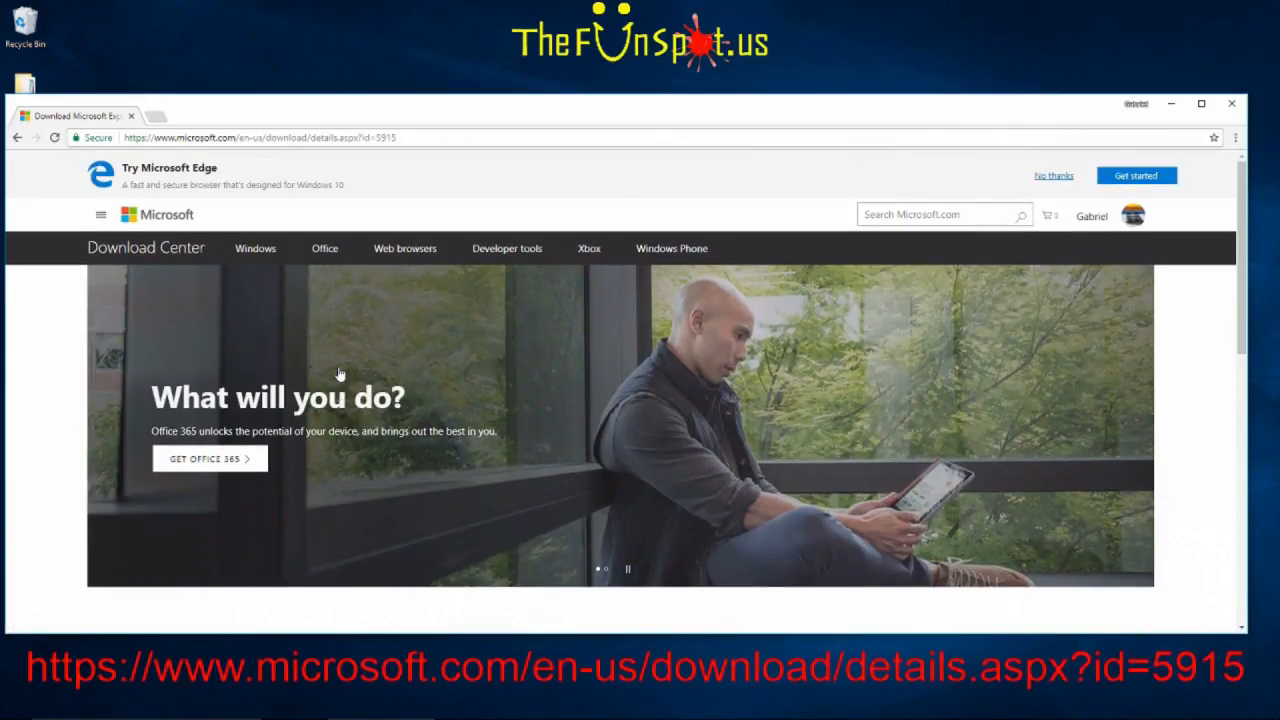
scroll(362, 340, "down", 2)
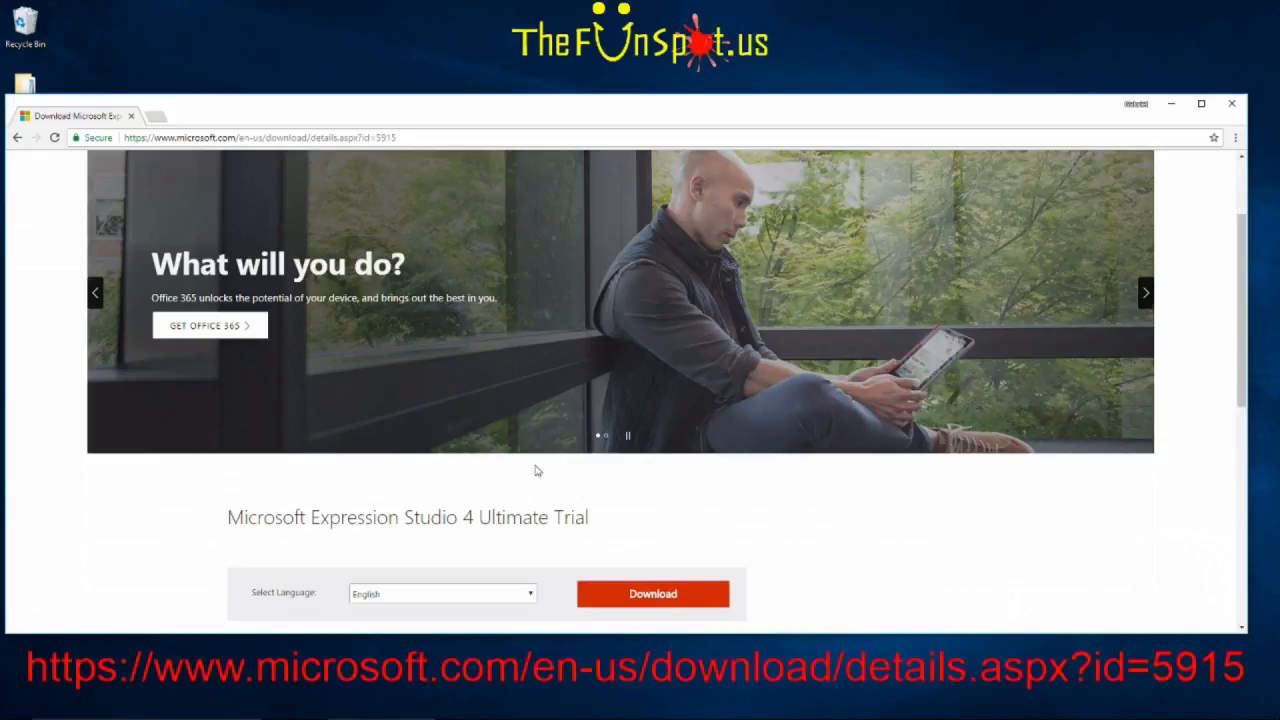
left_click(705, 600)
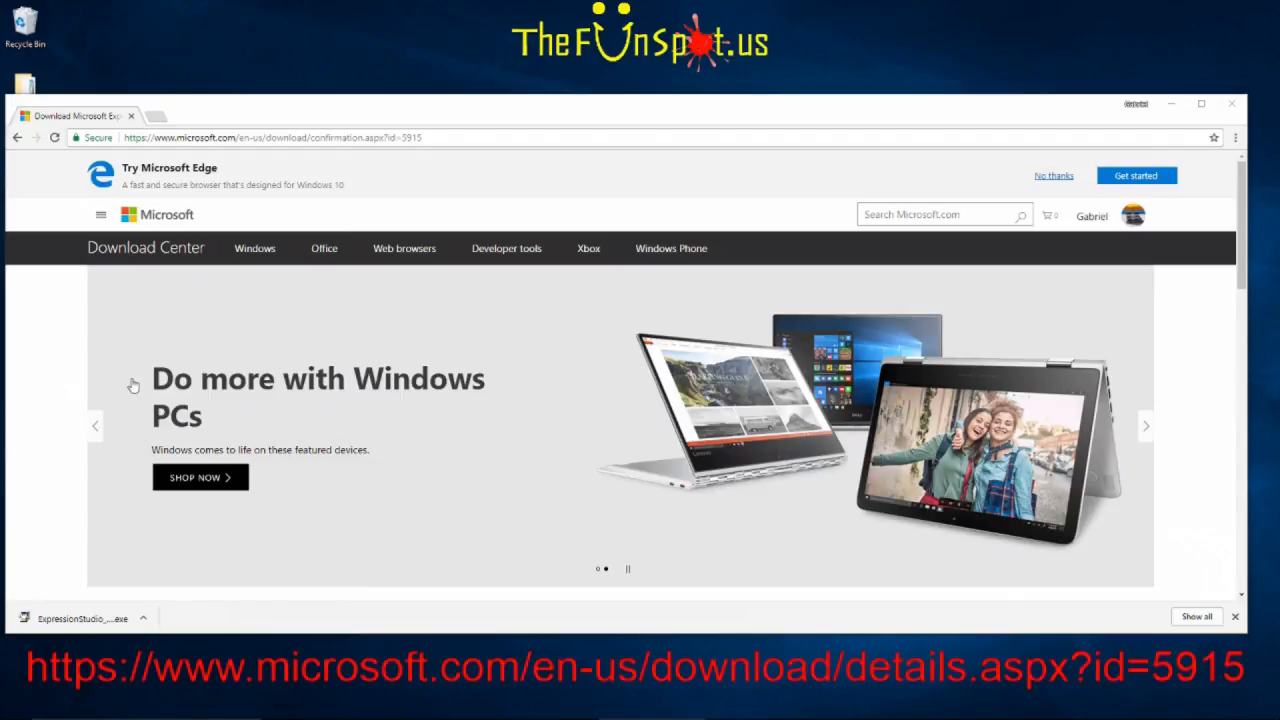
Run the downloaded ExpressionStudio .exe installer from Chrome's download shelf.
left_click(68, 604)
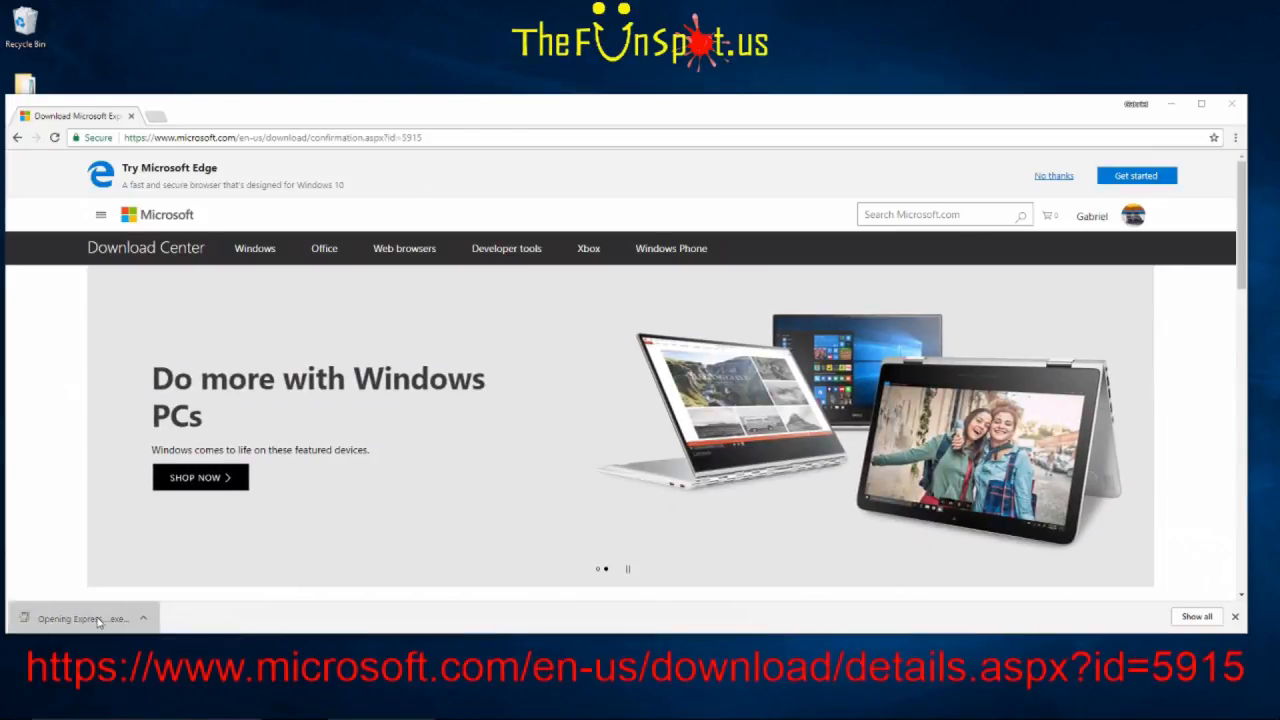
left_click(92, 620)
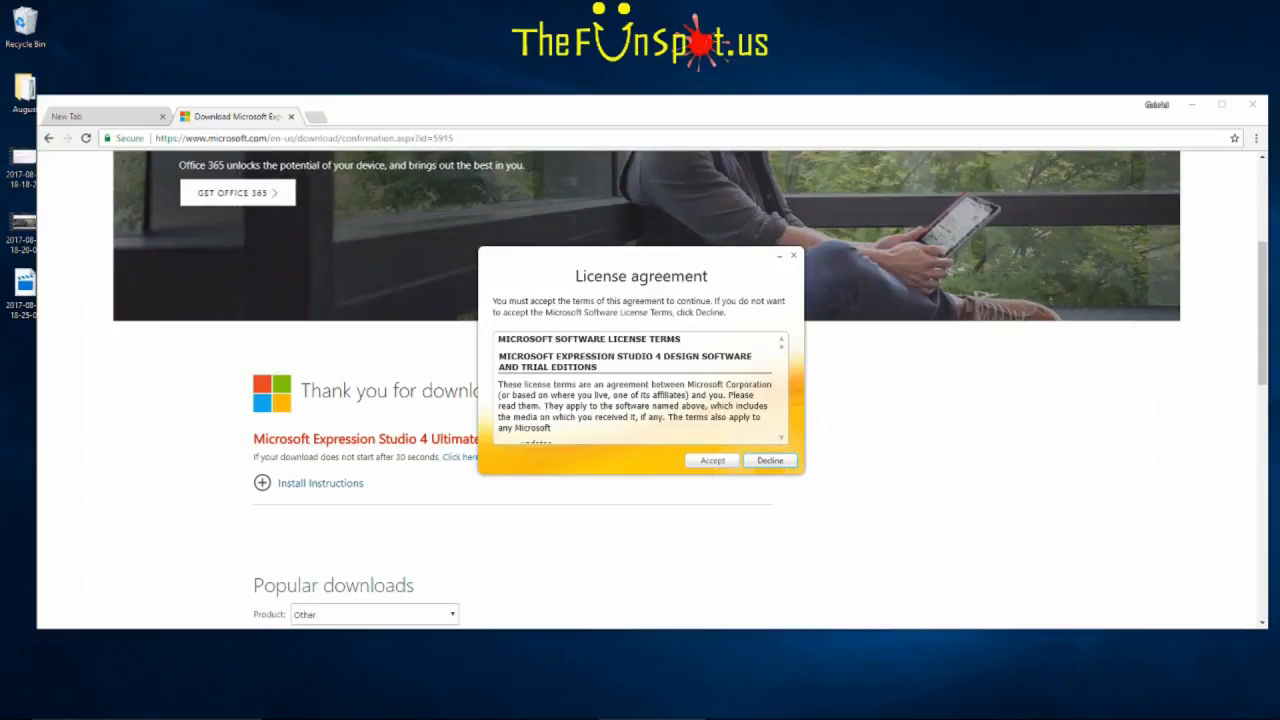
Accept the license terms and decline the Customer Experience Improvement Program.
left_click(711, 461)
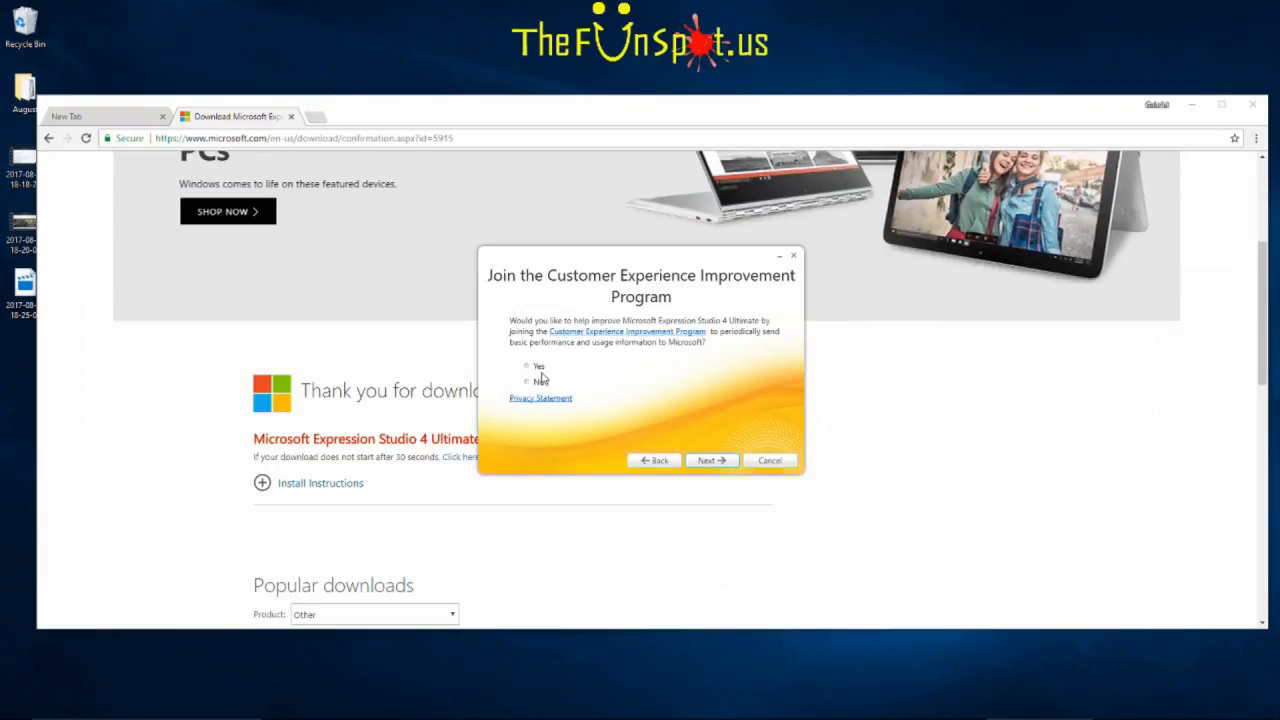
left_click(538, 382)
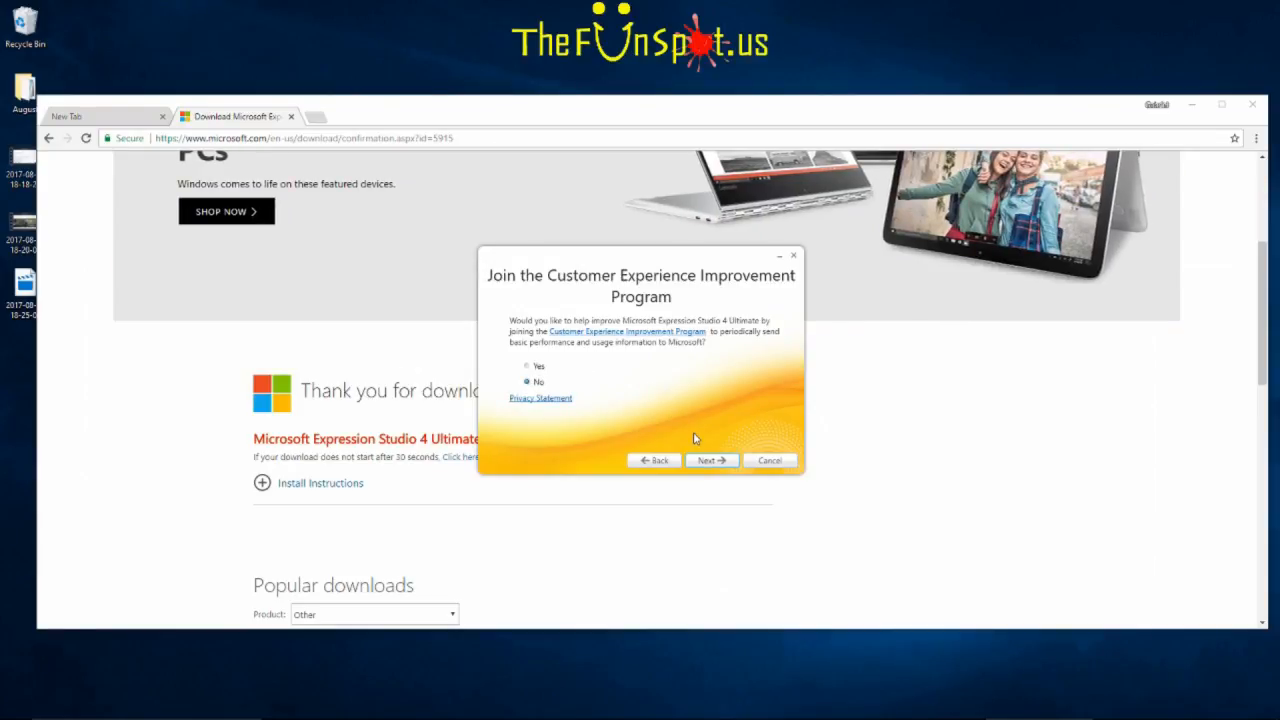
left_click(711, 460)
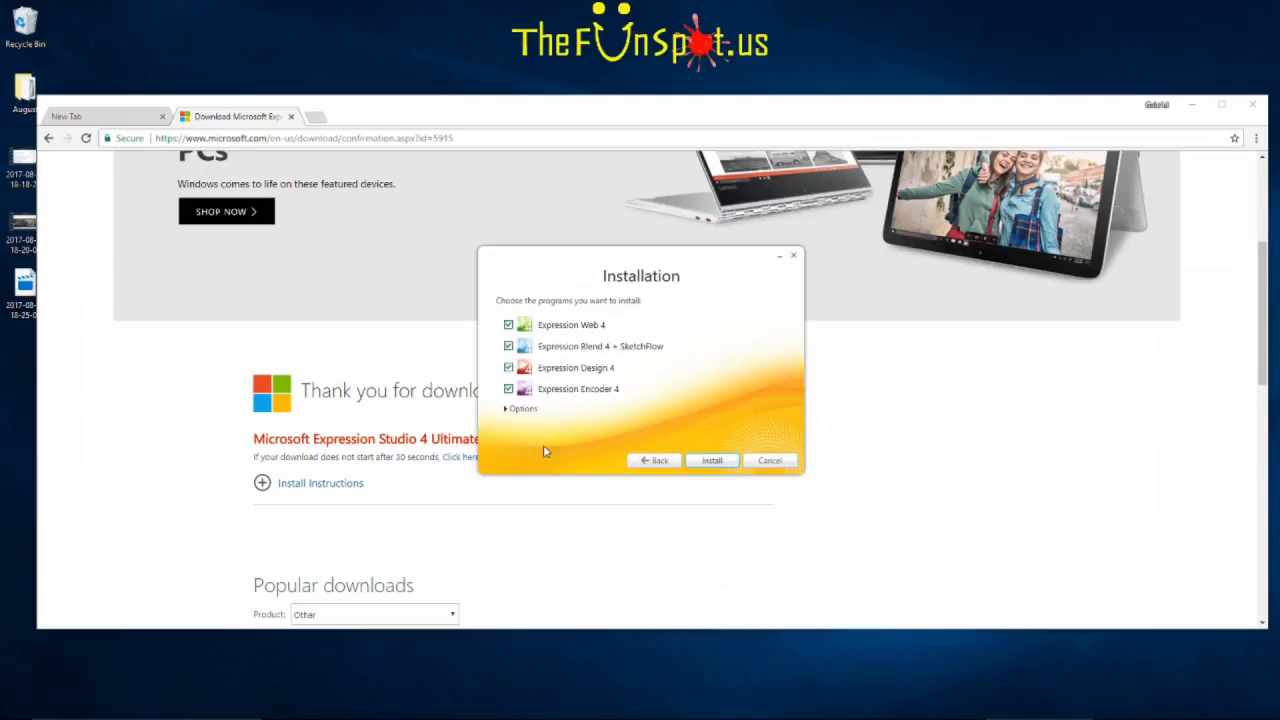
Review the install location under Options and install all four Expression programs.
left_click(507, 410)
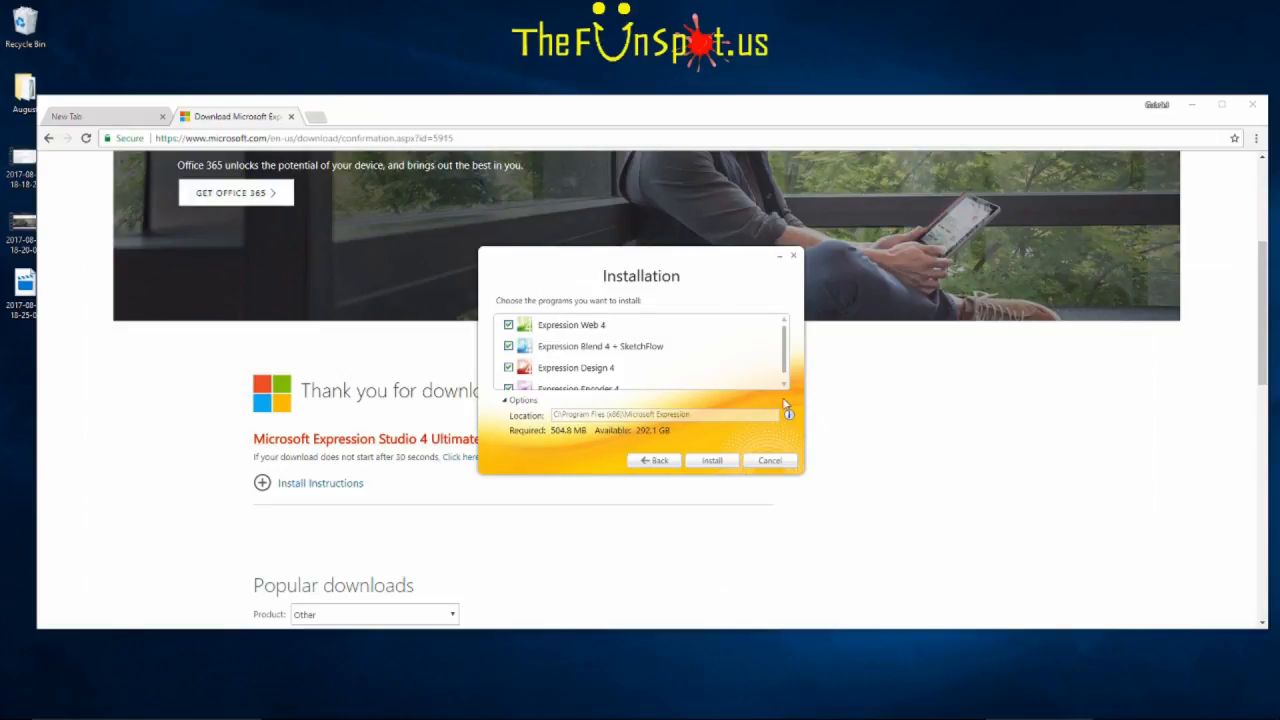
left_click(715, 455)
left_click(711, 461)
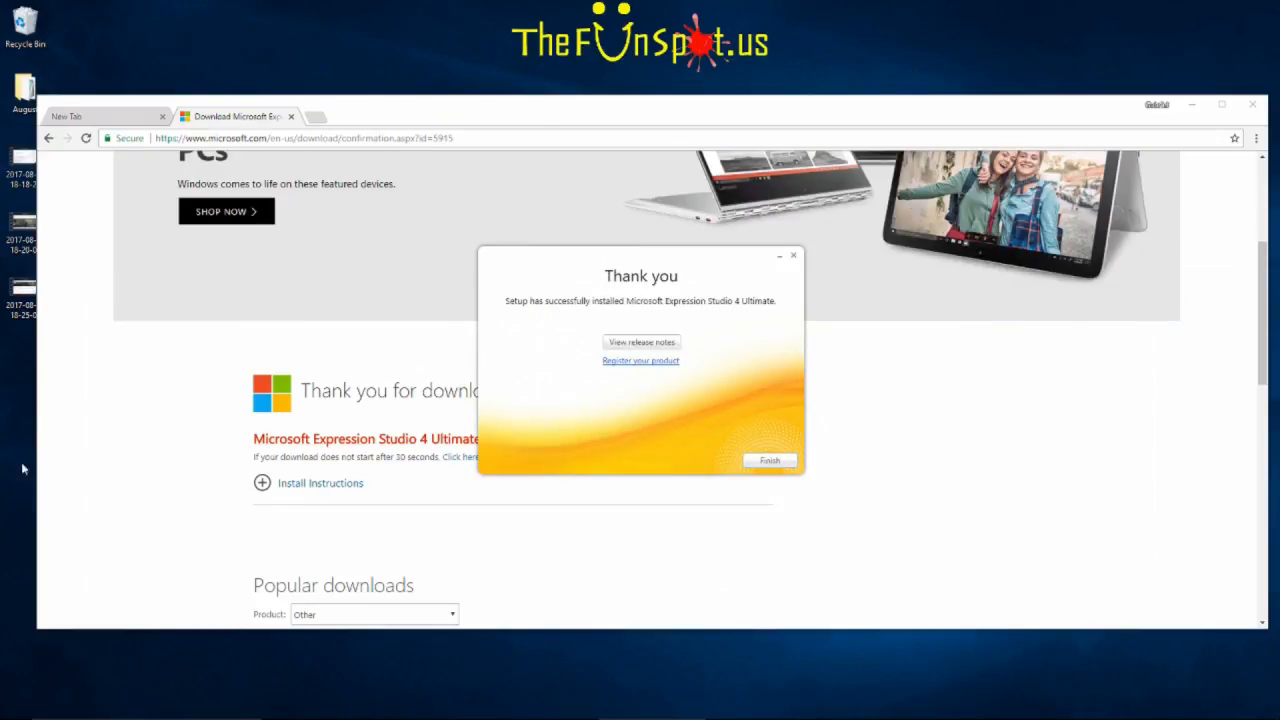
Finish setup, close Chrome and bring up the Start menu's app list.
left_click(792, 465)
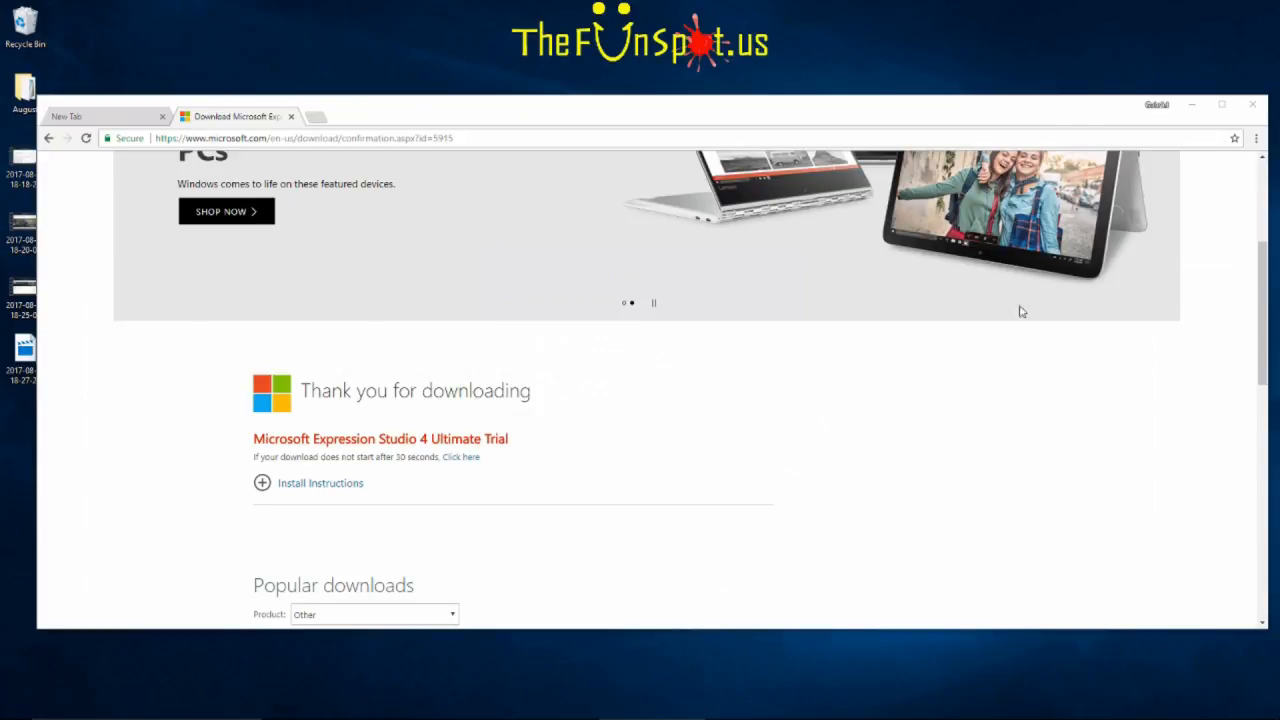
left_click(1253, 106)
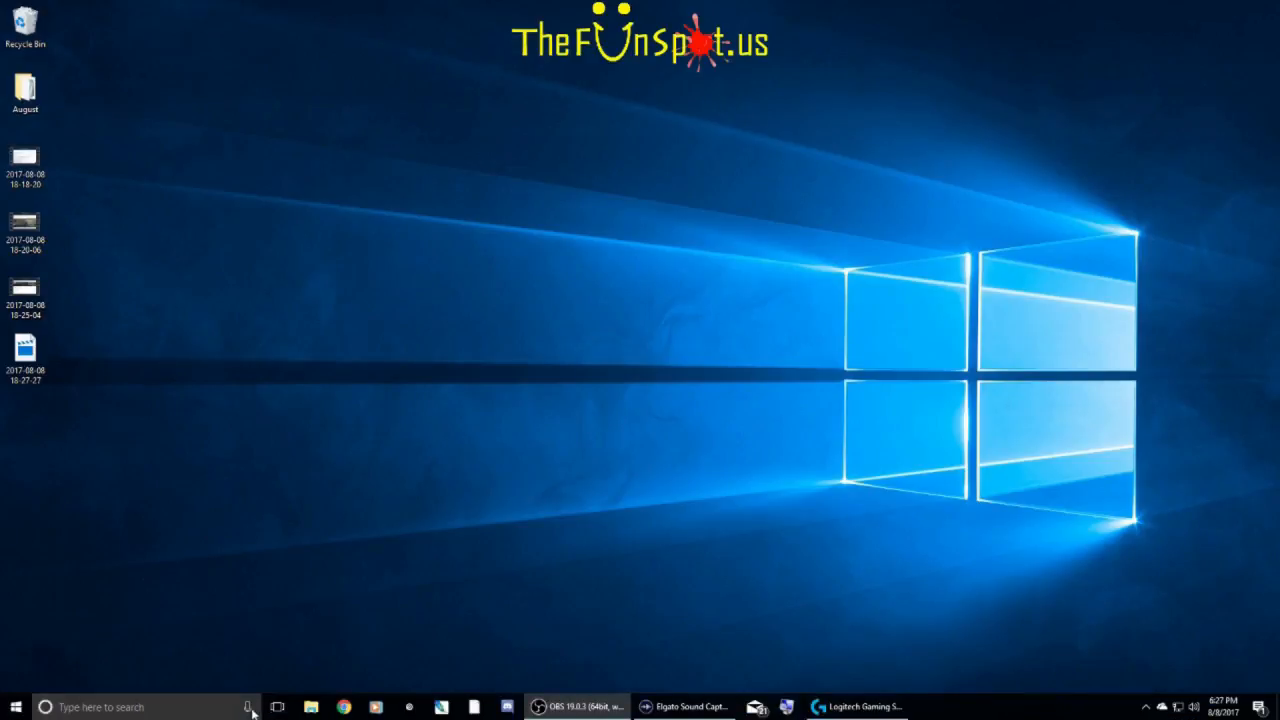
mouse_move(311, 707)
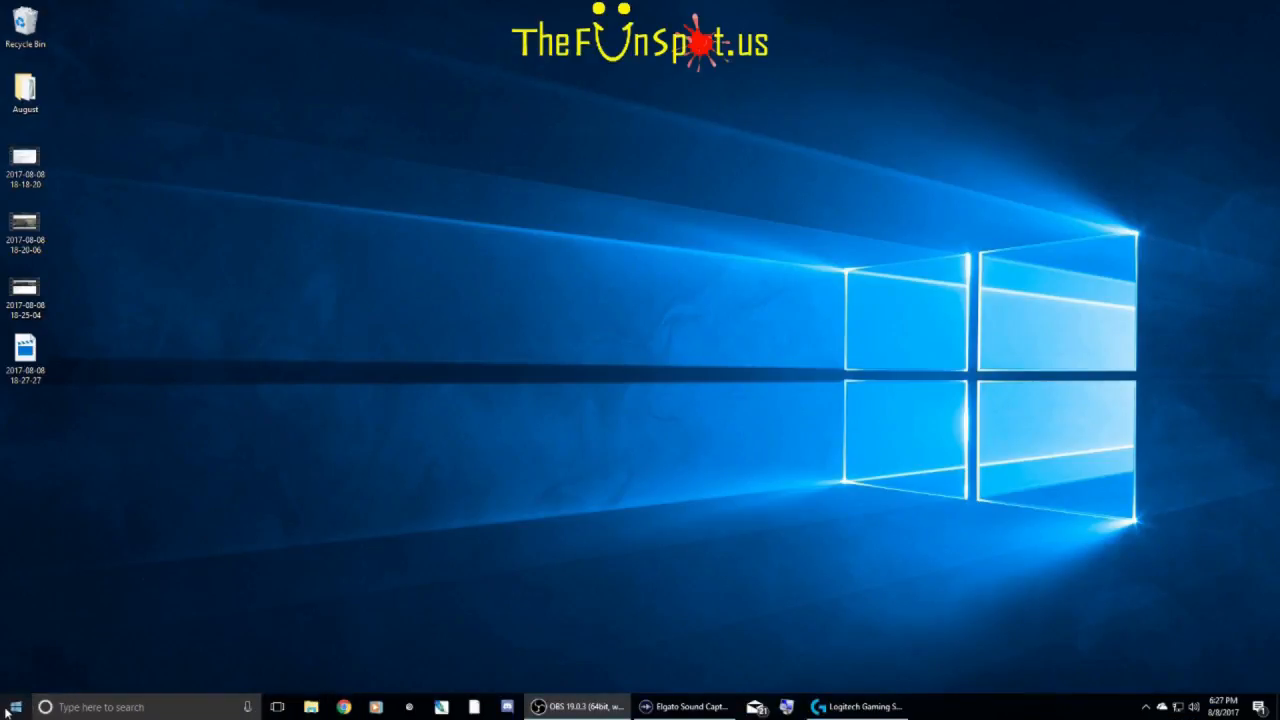
left_click(10, 708)
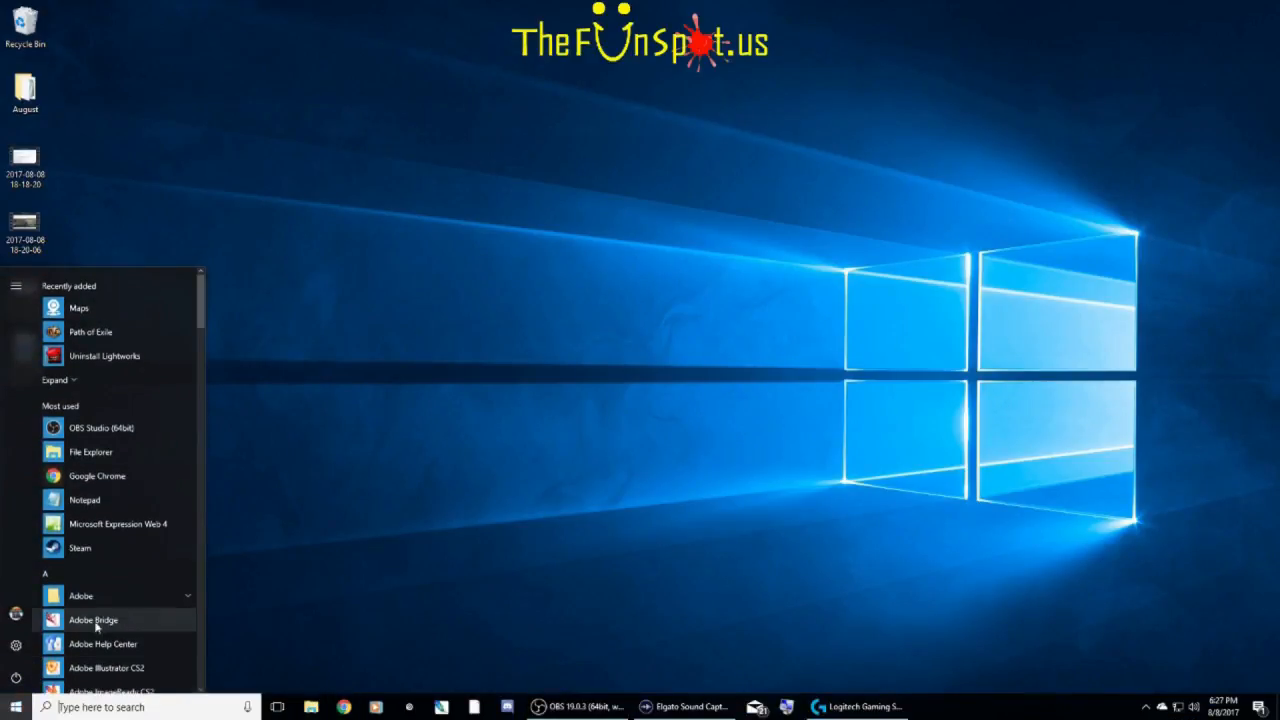
scroll(117, 556, "down", 3)
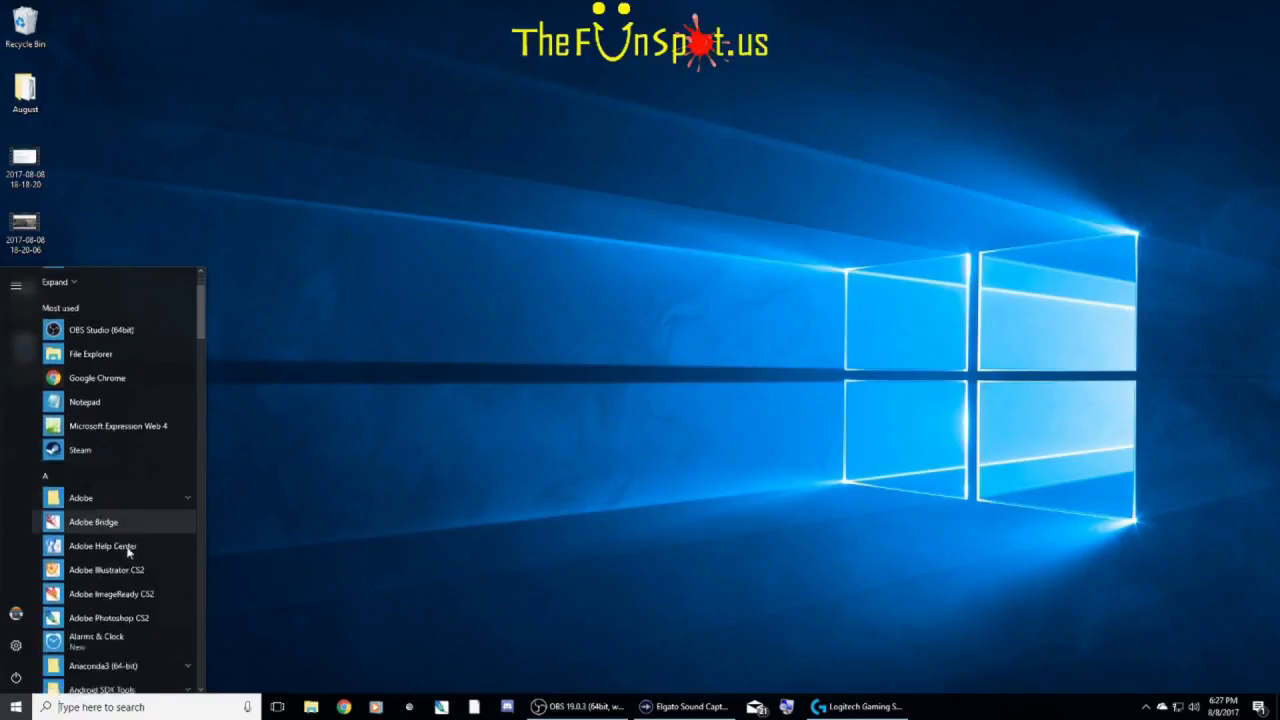
scroll(120, 555, "down", 3)
scroll(127, 554, "down", 3)
scroll(127, 554, "down", 3)
scroll(128, 558, "down", 3)
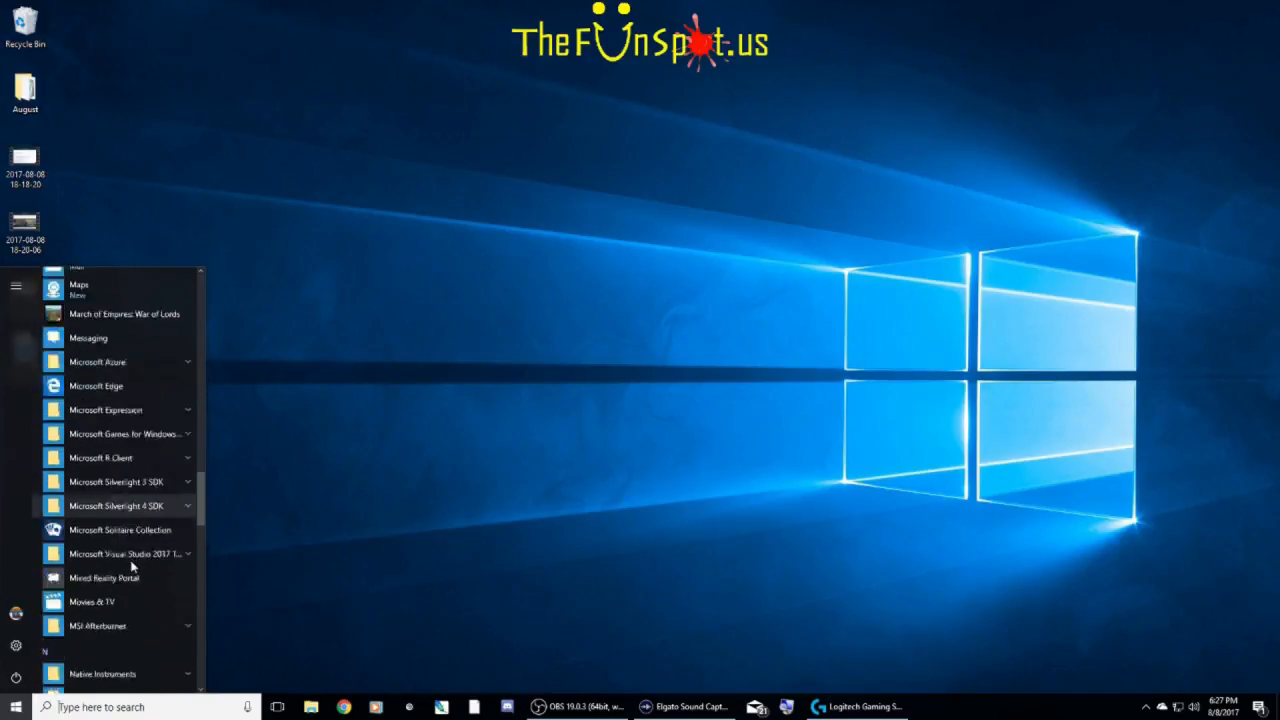
scroll(132, 566, "down", 3)
scroll(132, 566, "up", 3)
scroll(132, 566, "up", 1)
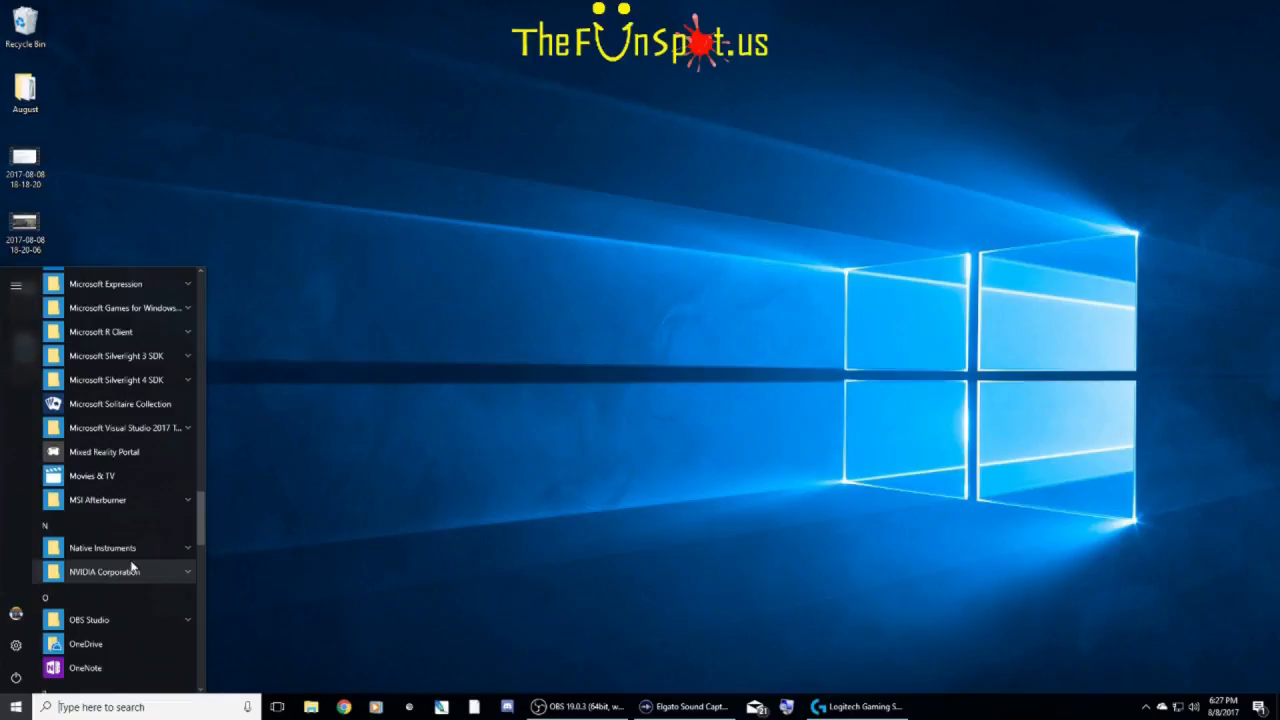
scroll(132, 567, "up", 2)
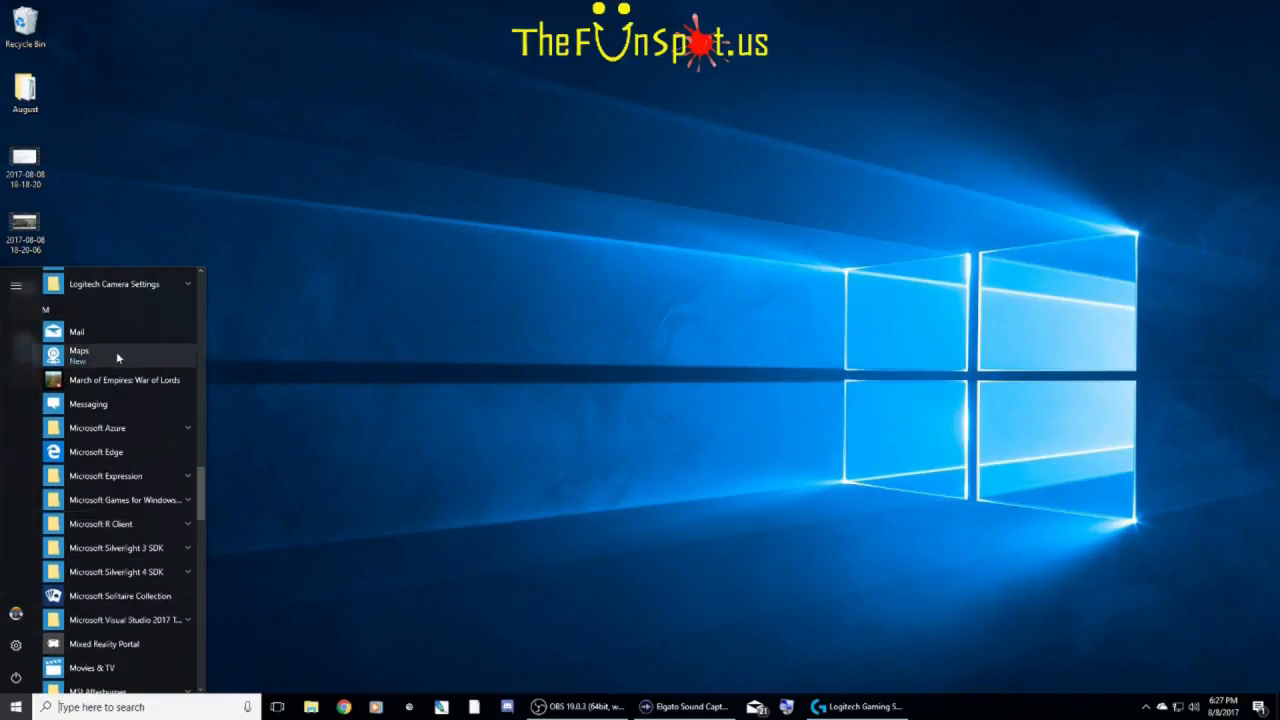
Launch Microsoft Expression Web 4 from the Microsoft Expression folder.
left_click(112, 478)
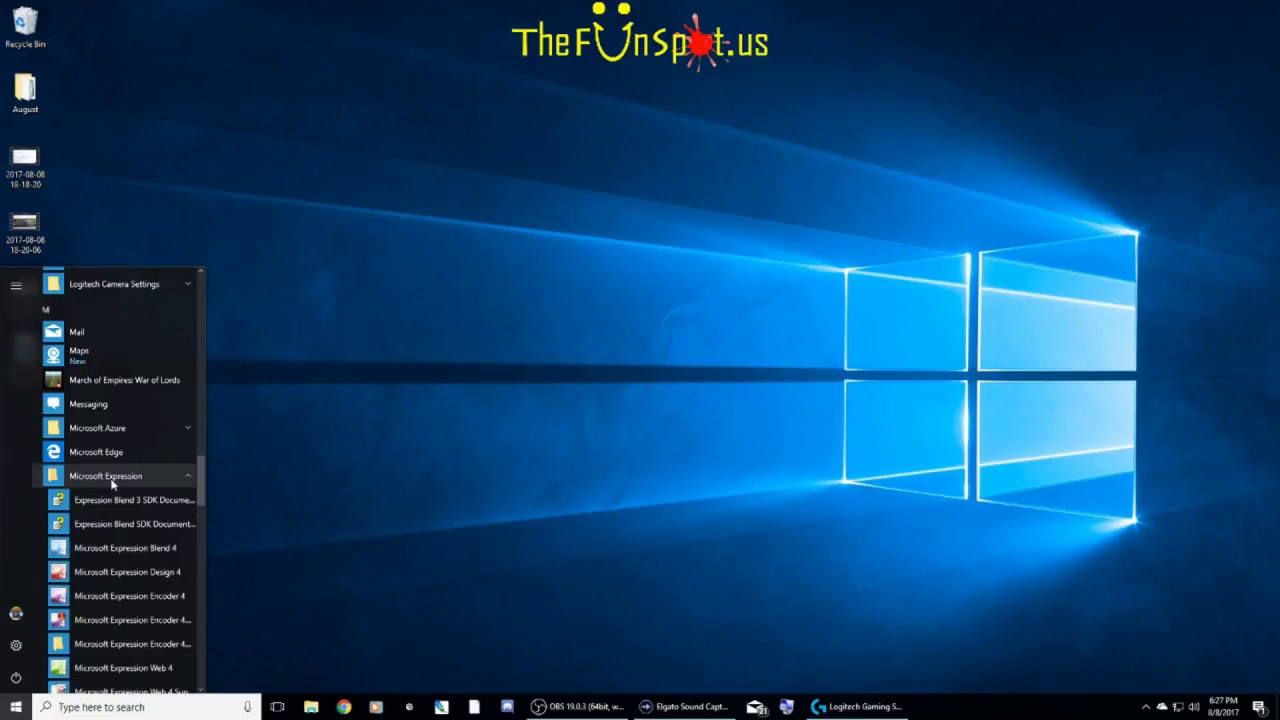
scroll(130, 590, "down", 3)
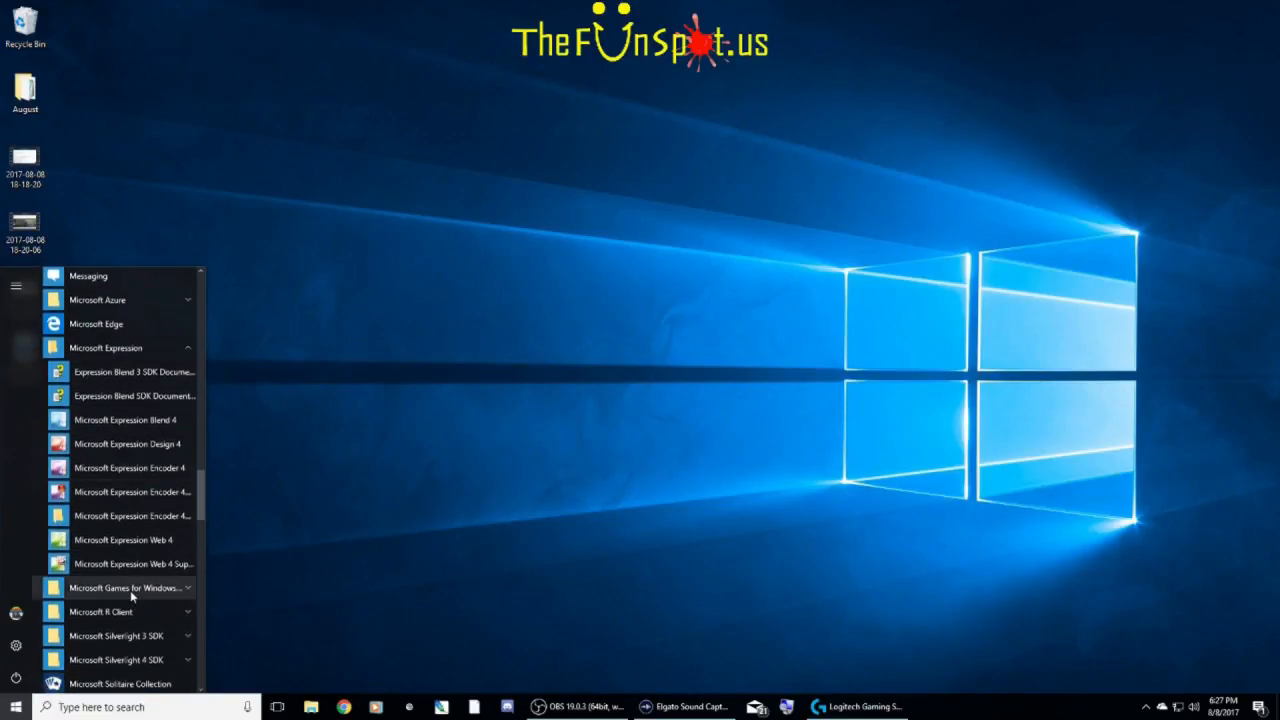
left_click(146, 541)
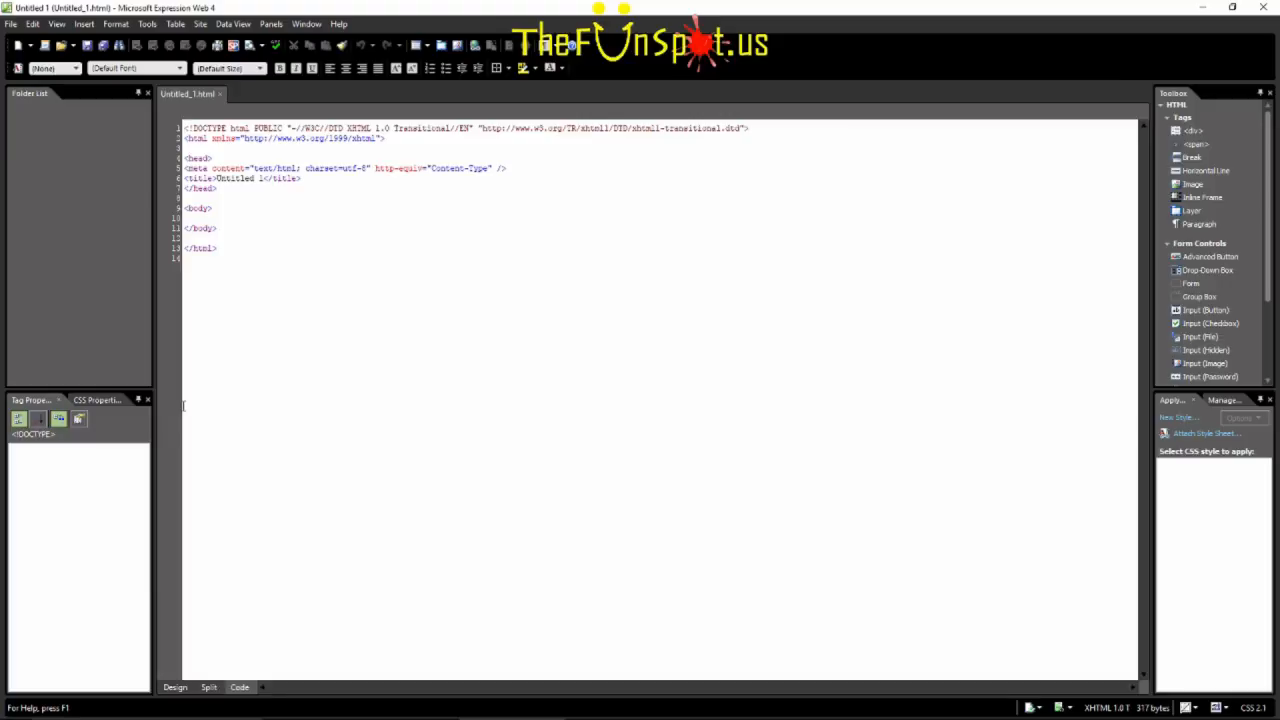
Close the blank Untitled_1.html page, leaving an empty workspace.
left_click(221, 93)
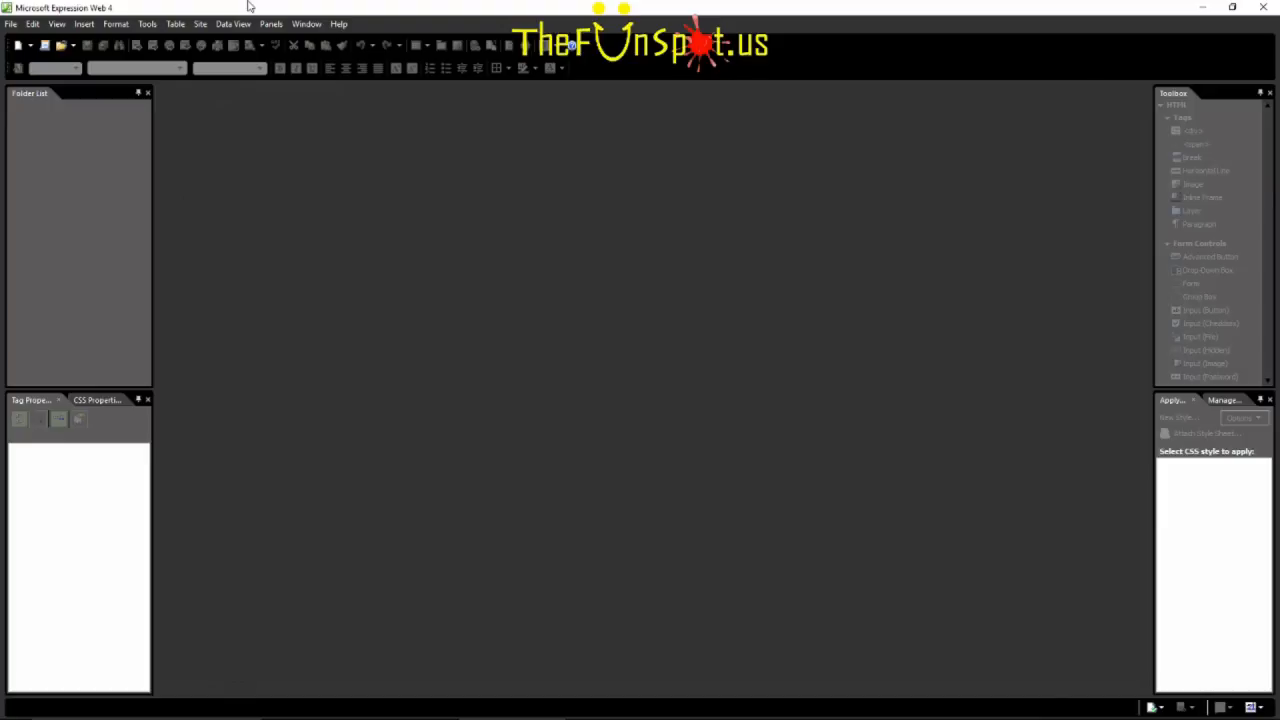
Start a new site via Site > New Site and choose One Page Site.
left_click(200, 28)
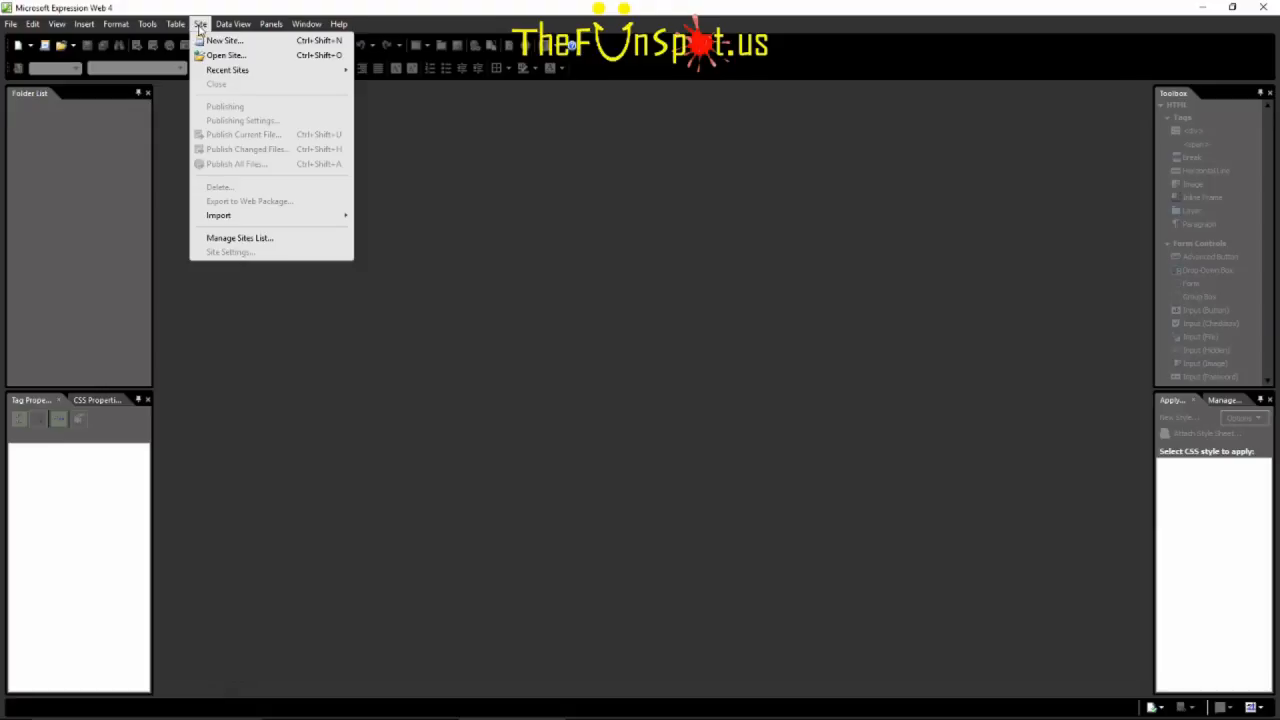
left_click(224, 40)
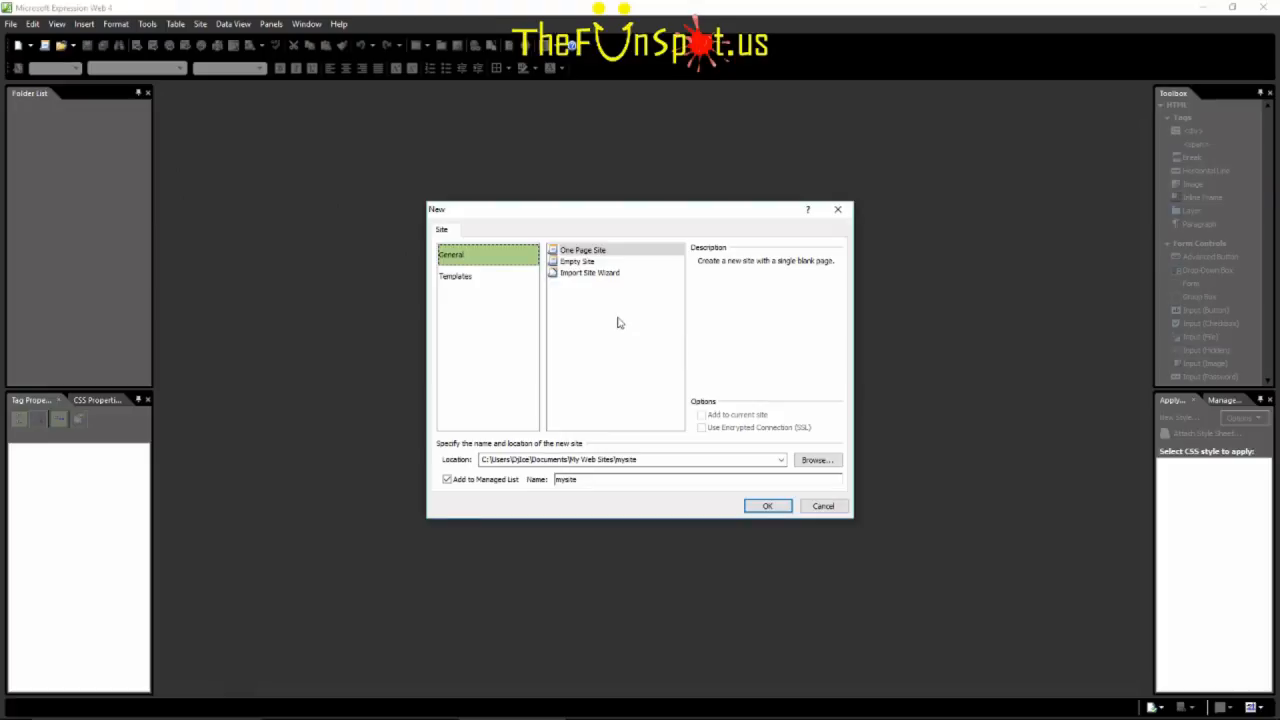
left_click(604, 251)
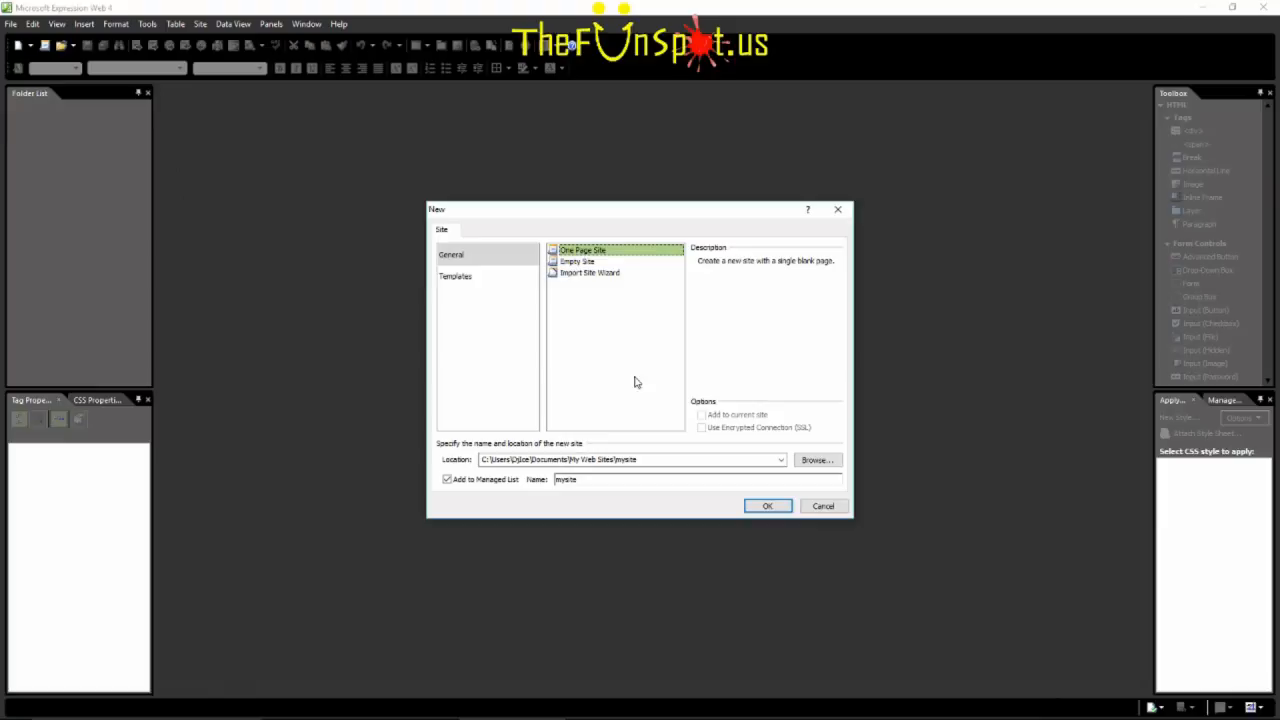
Enable Add to Managed List and browse for the site's location folder.
left_click(447, 479)
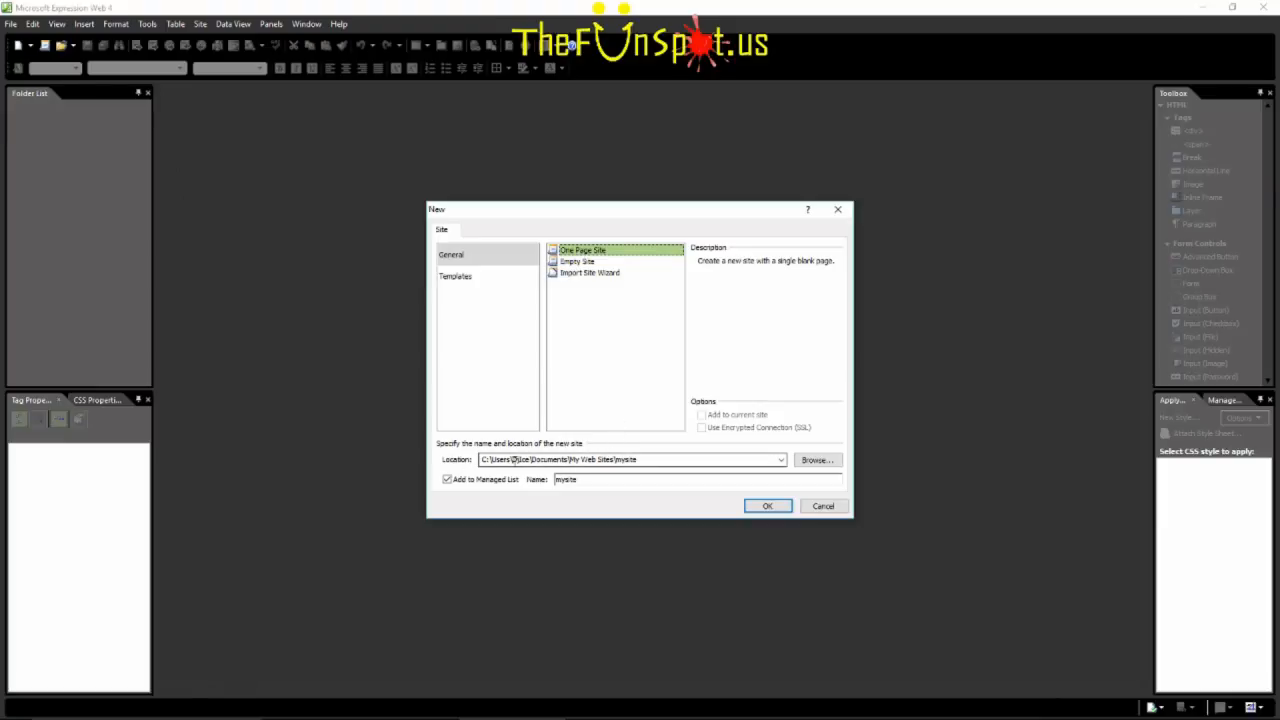
left_click(633, 460)
left_click(803, 462)
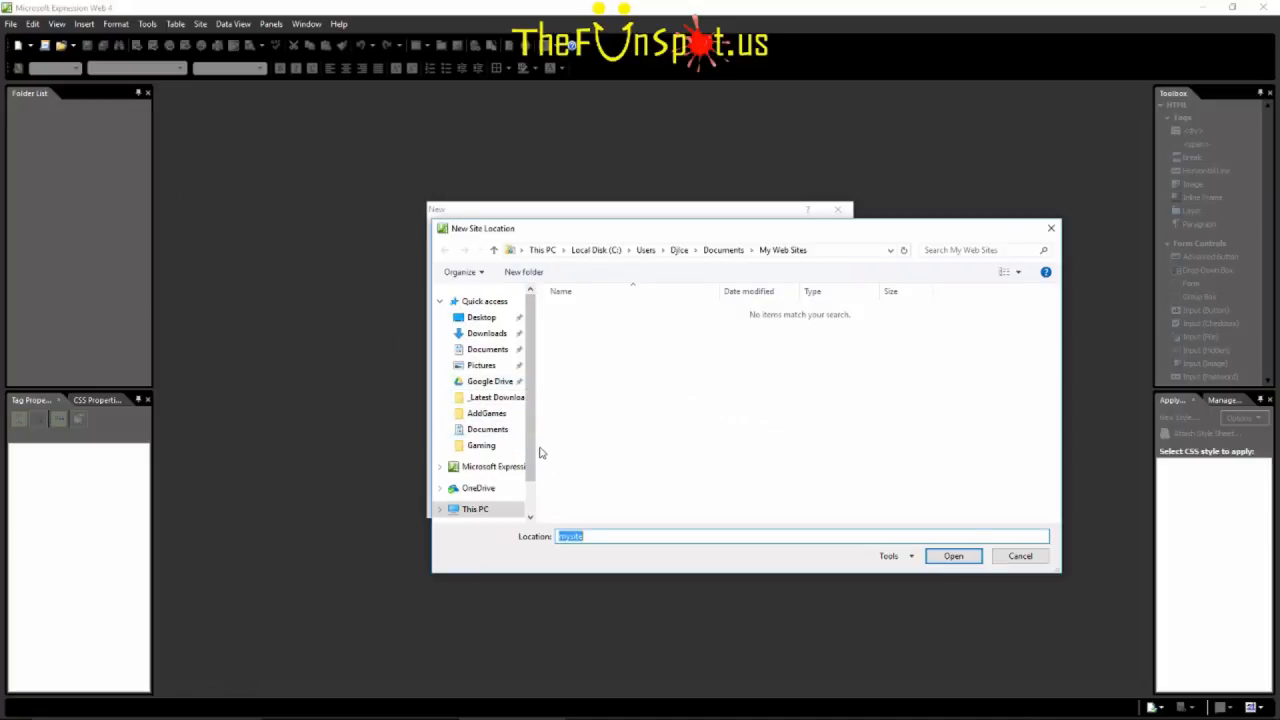
scroll(539, 454, "down", 2)
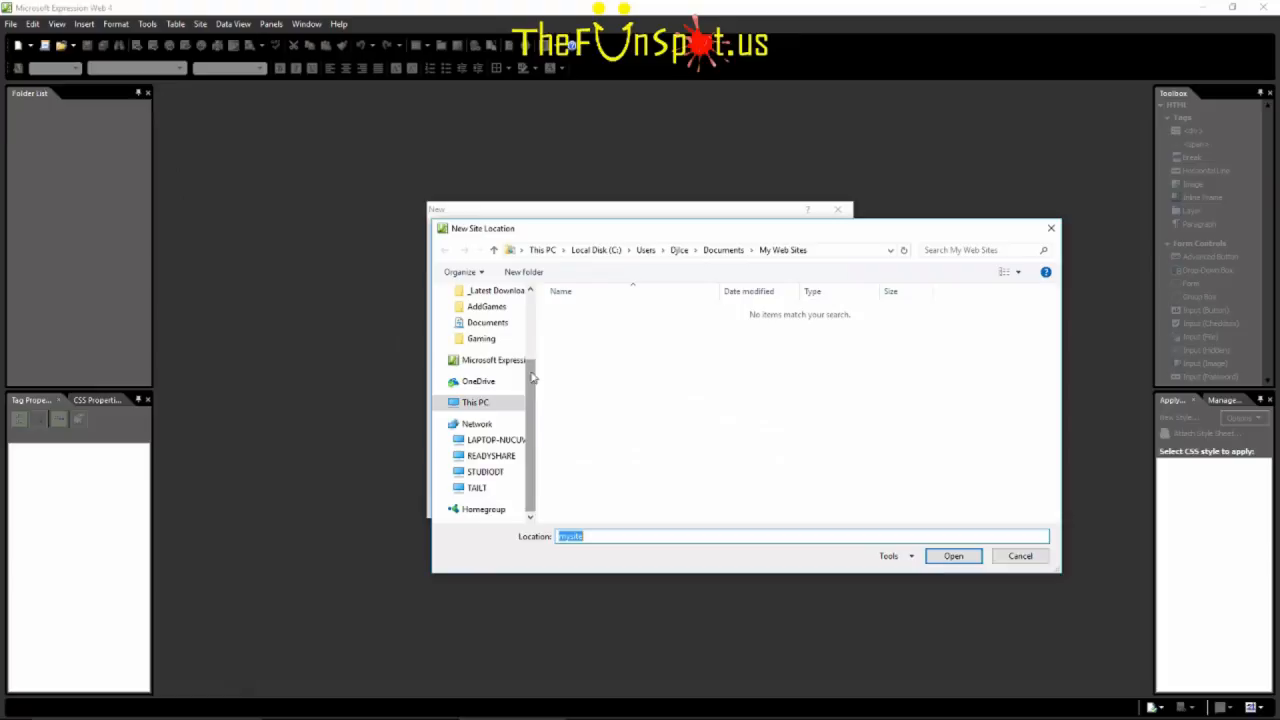
Navigate the browse dialog to Documents > My Web Sites.
left_click(519, 325)
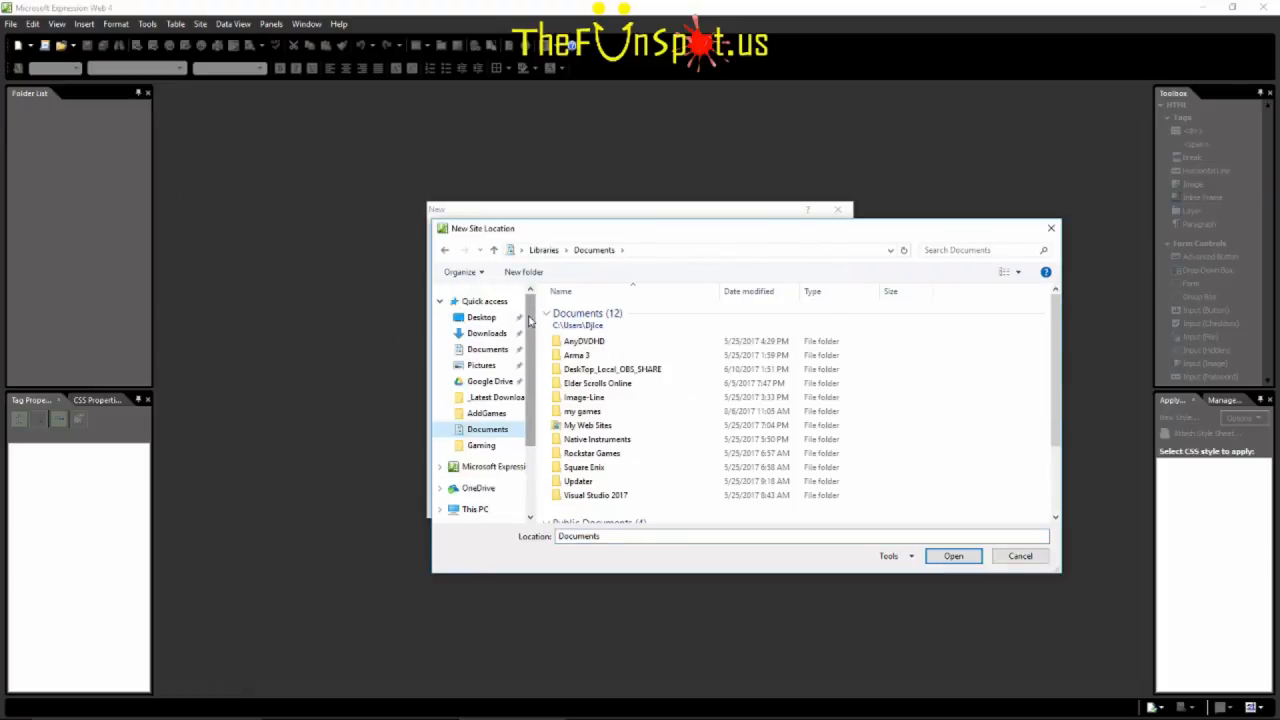
left_click(488, 349)
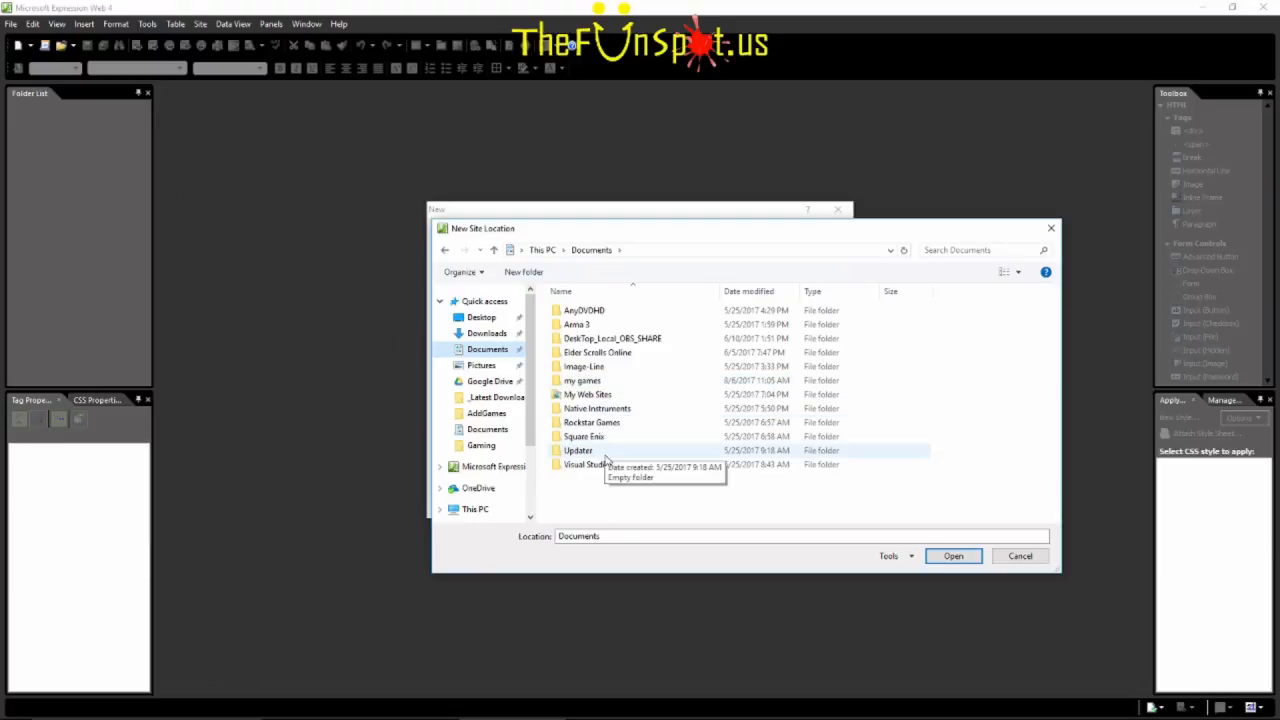
double_click(597, 396)
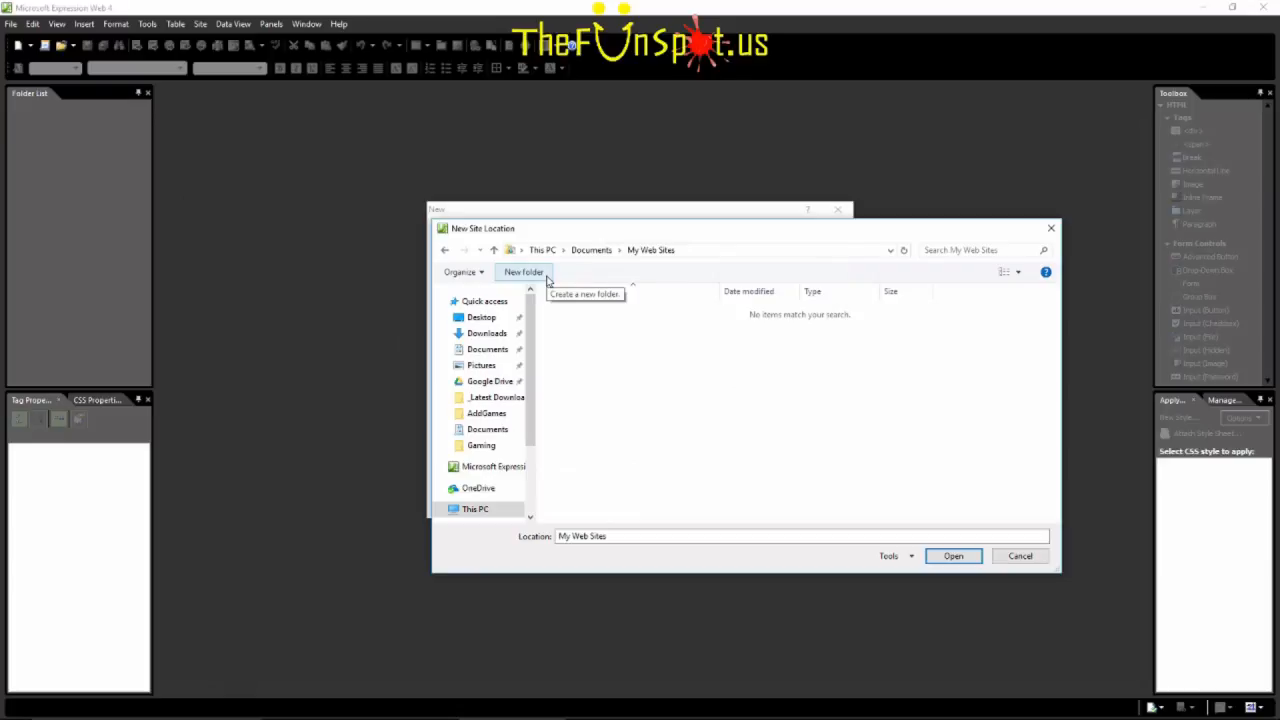
Create a MasterSite folder there and use it as the site location and name.
left_click(547, 280)
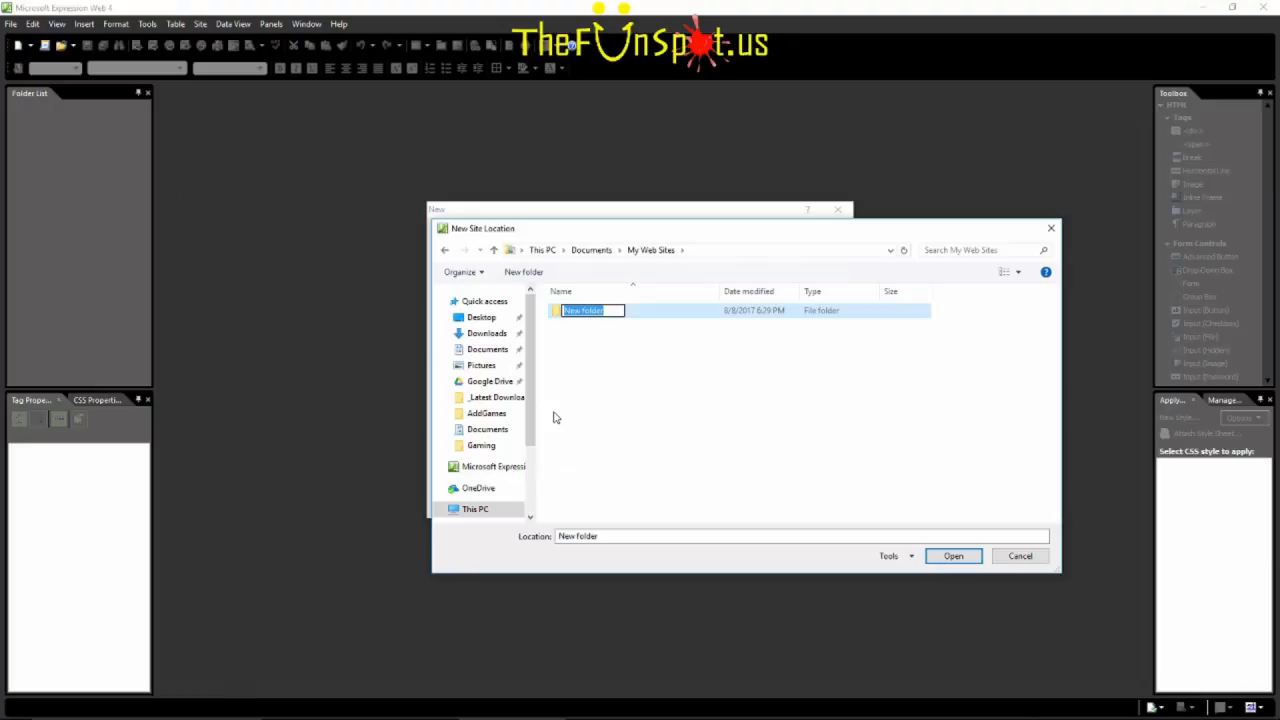
type("Master")
type("S")
type("ite")
key("Return")
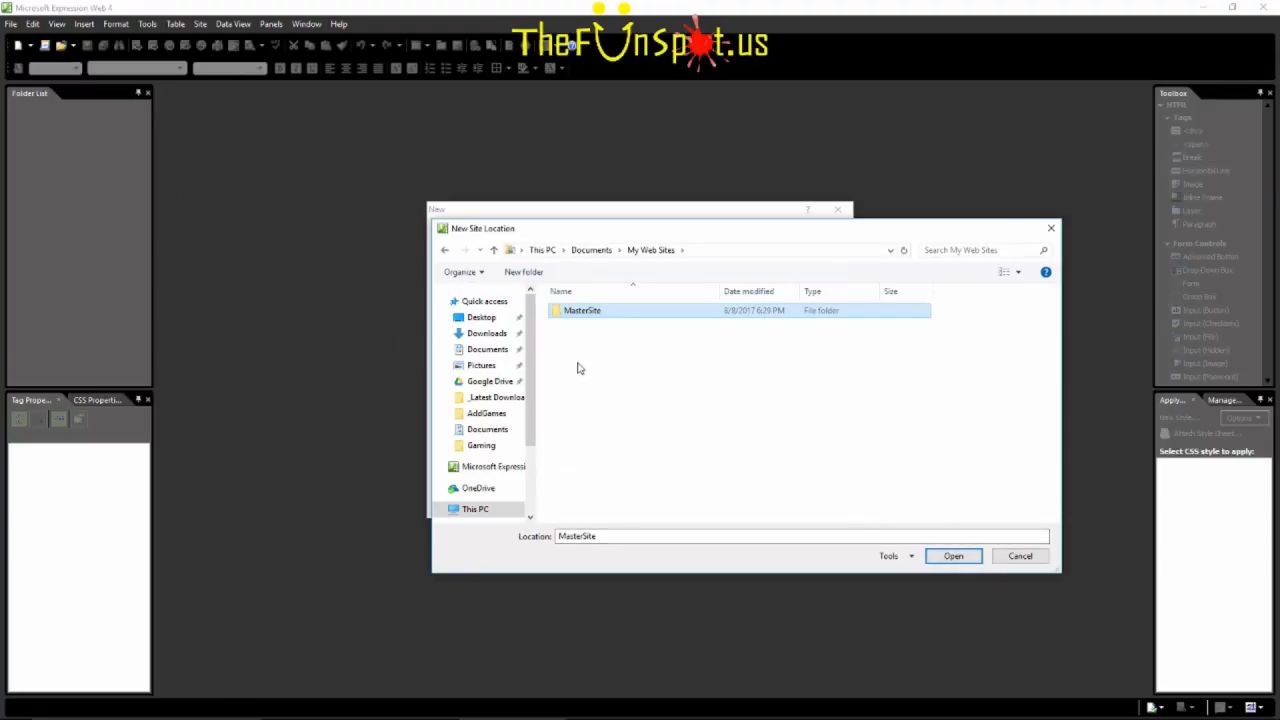
double_click(558, 316)
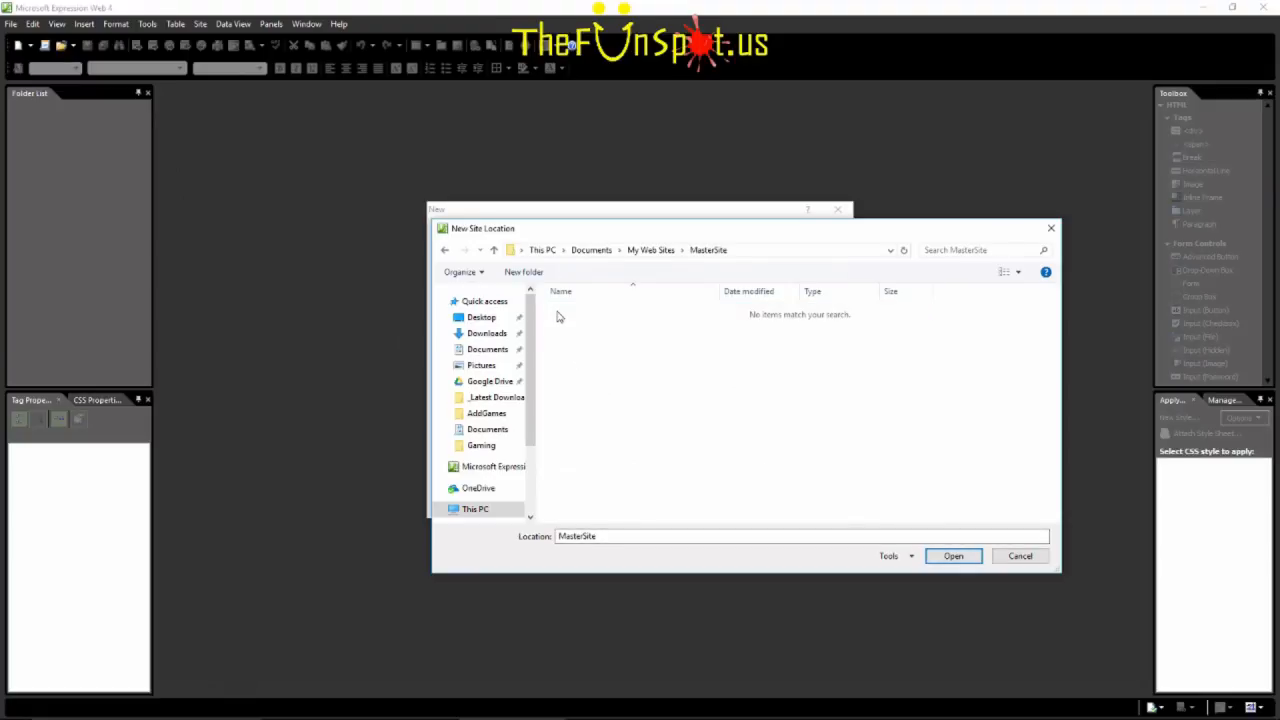
left_click(953, 556)
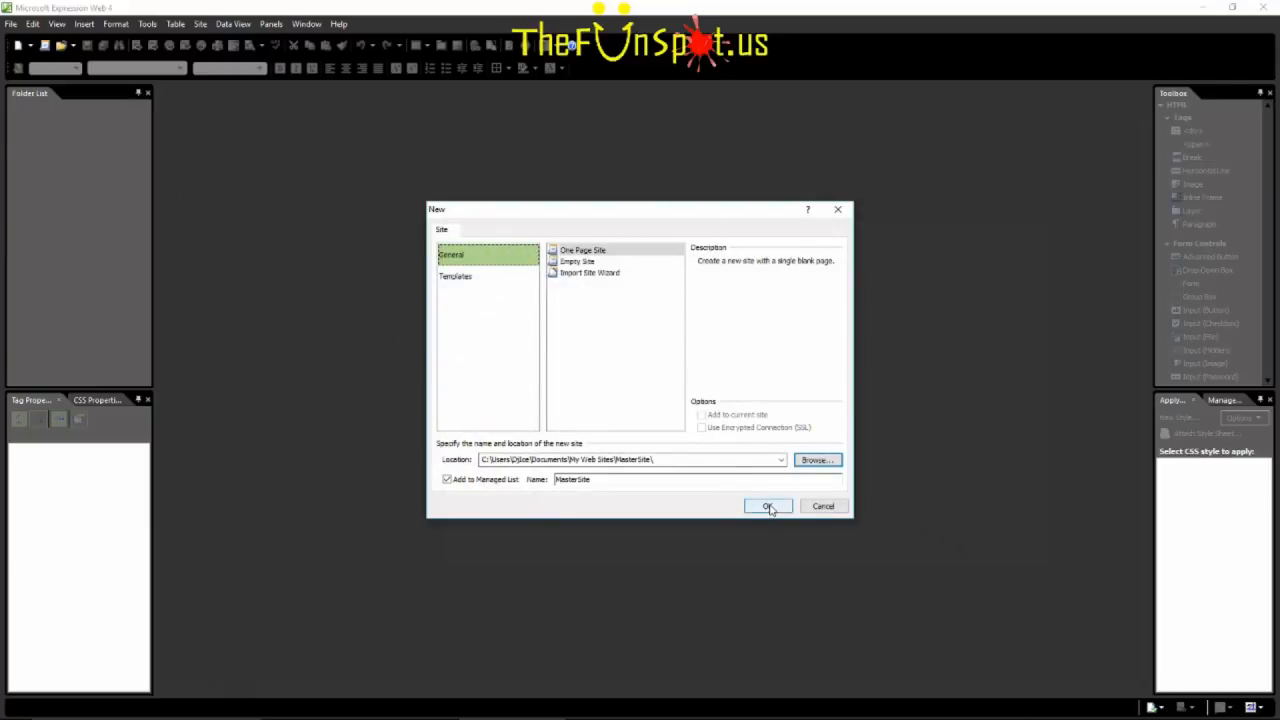
Create the MasterSite site, opening Site View with default.html listed.
left_click(767, 507)
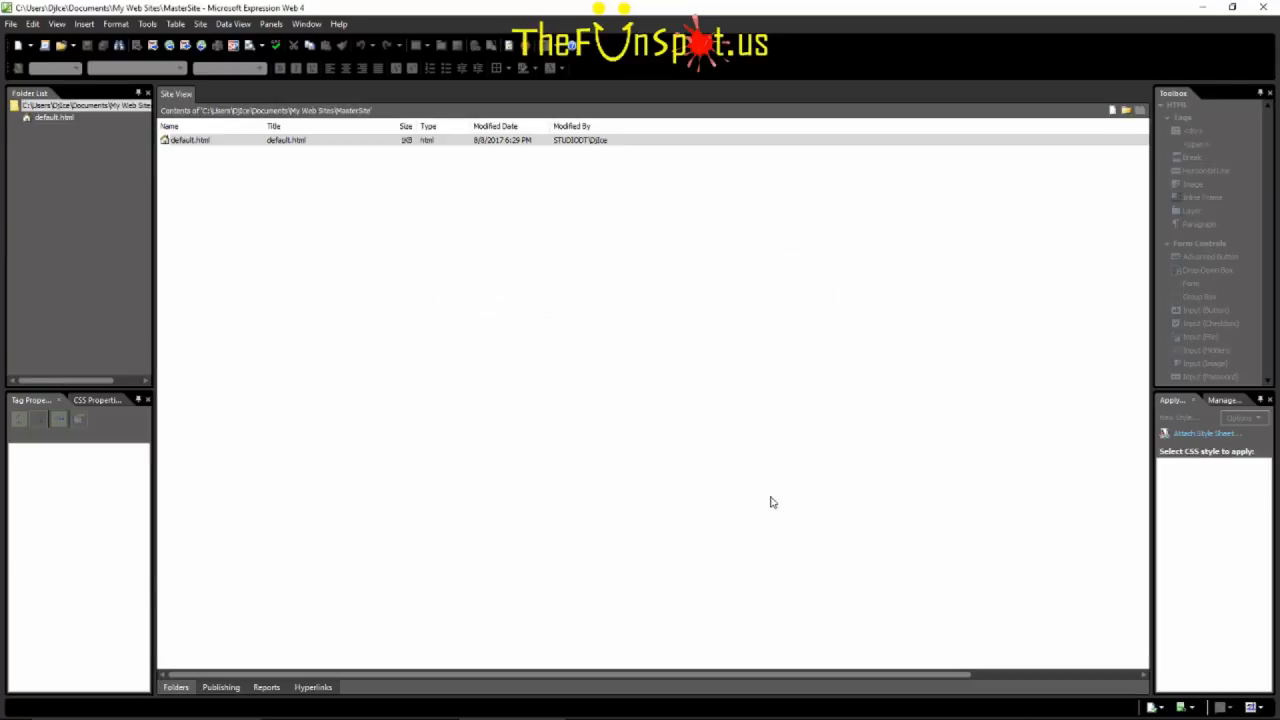